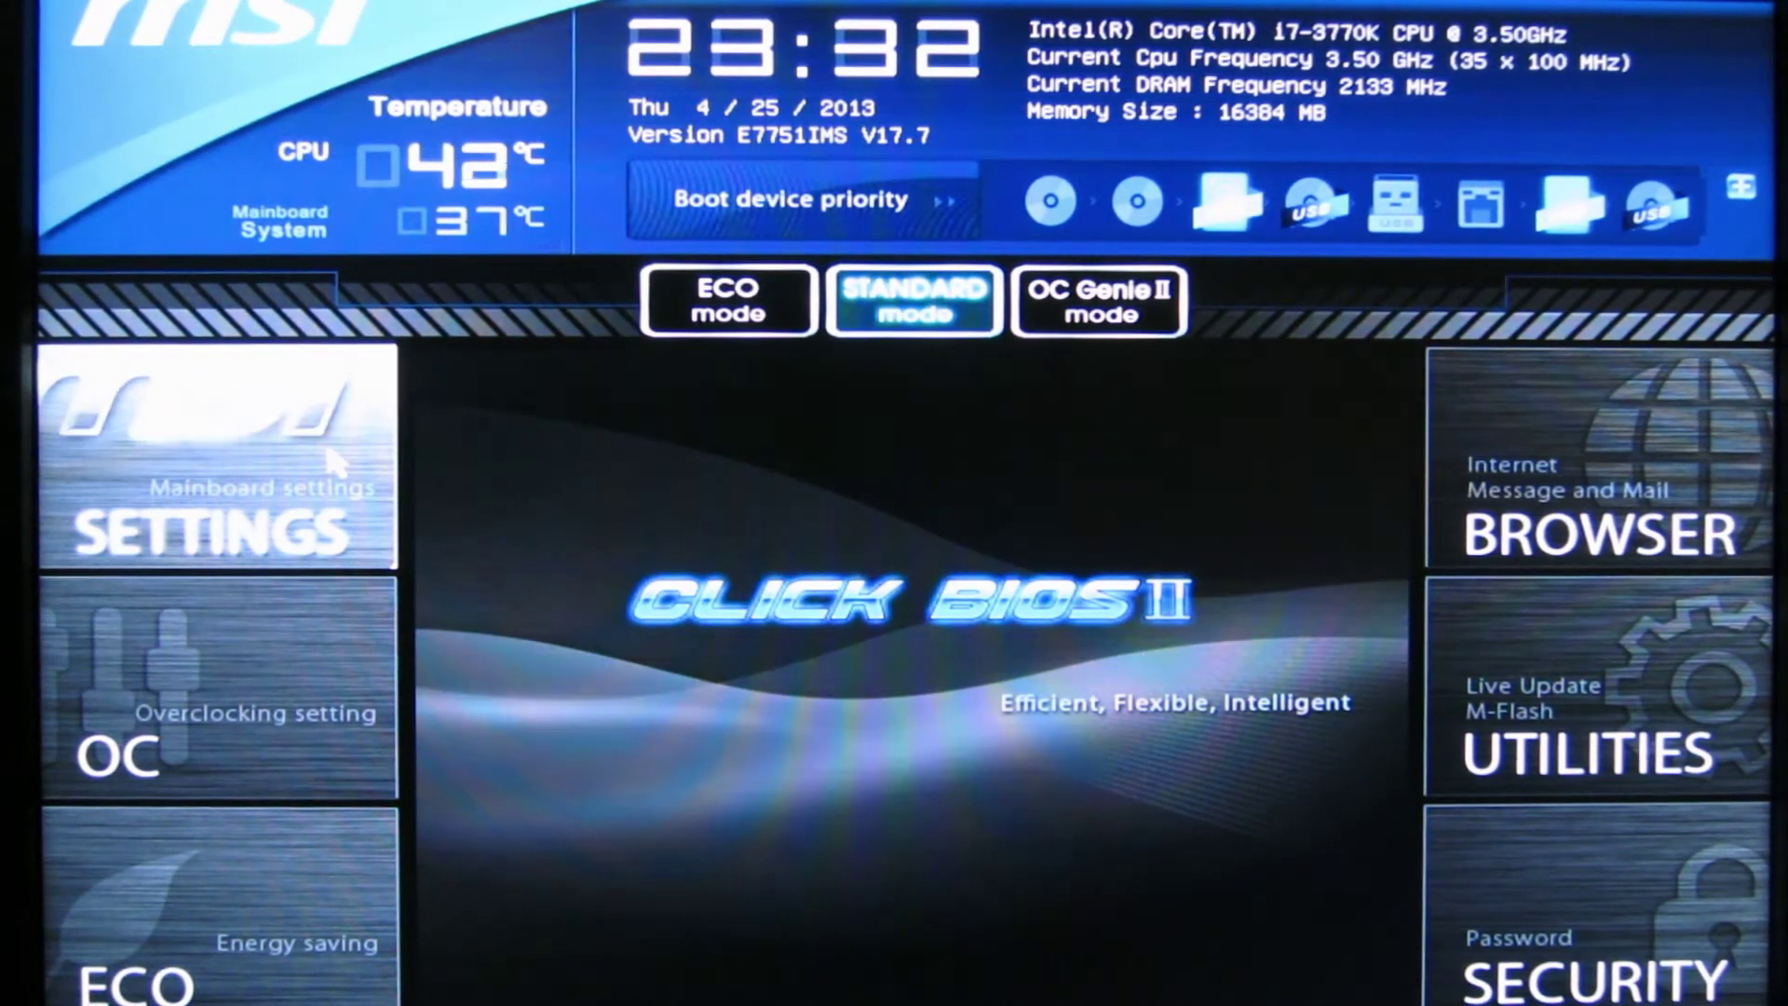
Enter the OC settings and expand the Extreme Memory Profile (X.M.P) choices, currently Disabled.
key(Down)
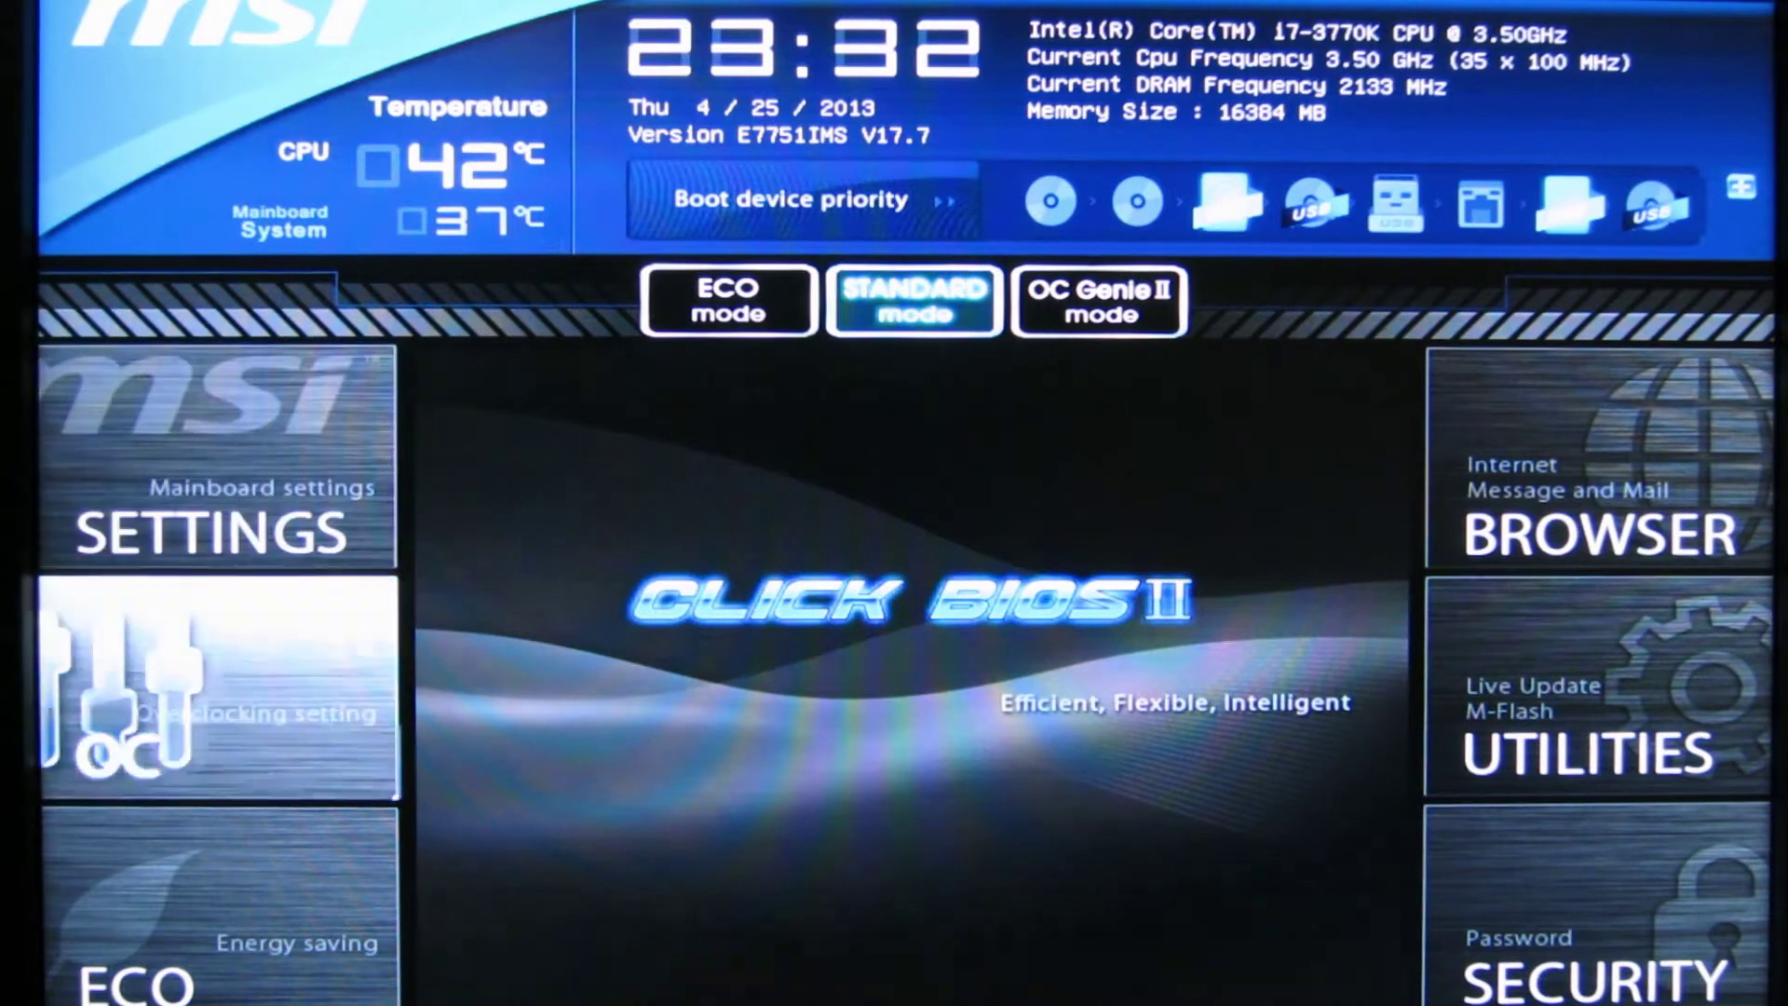
click(283, 605)
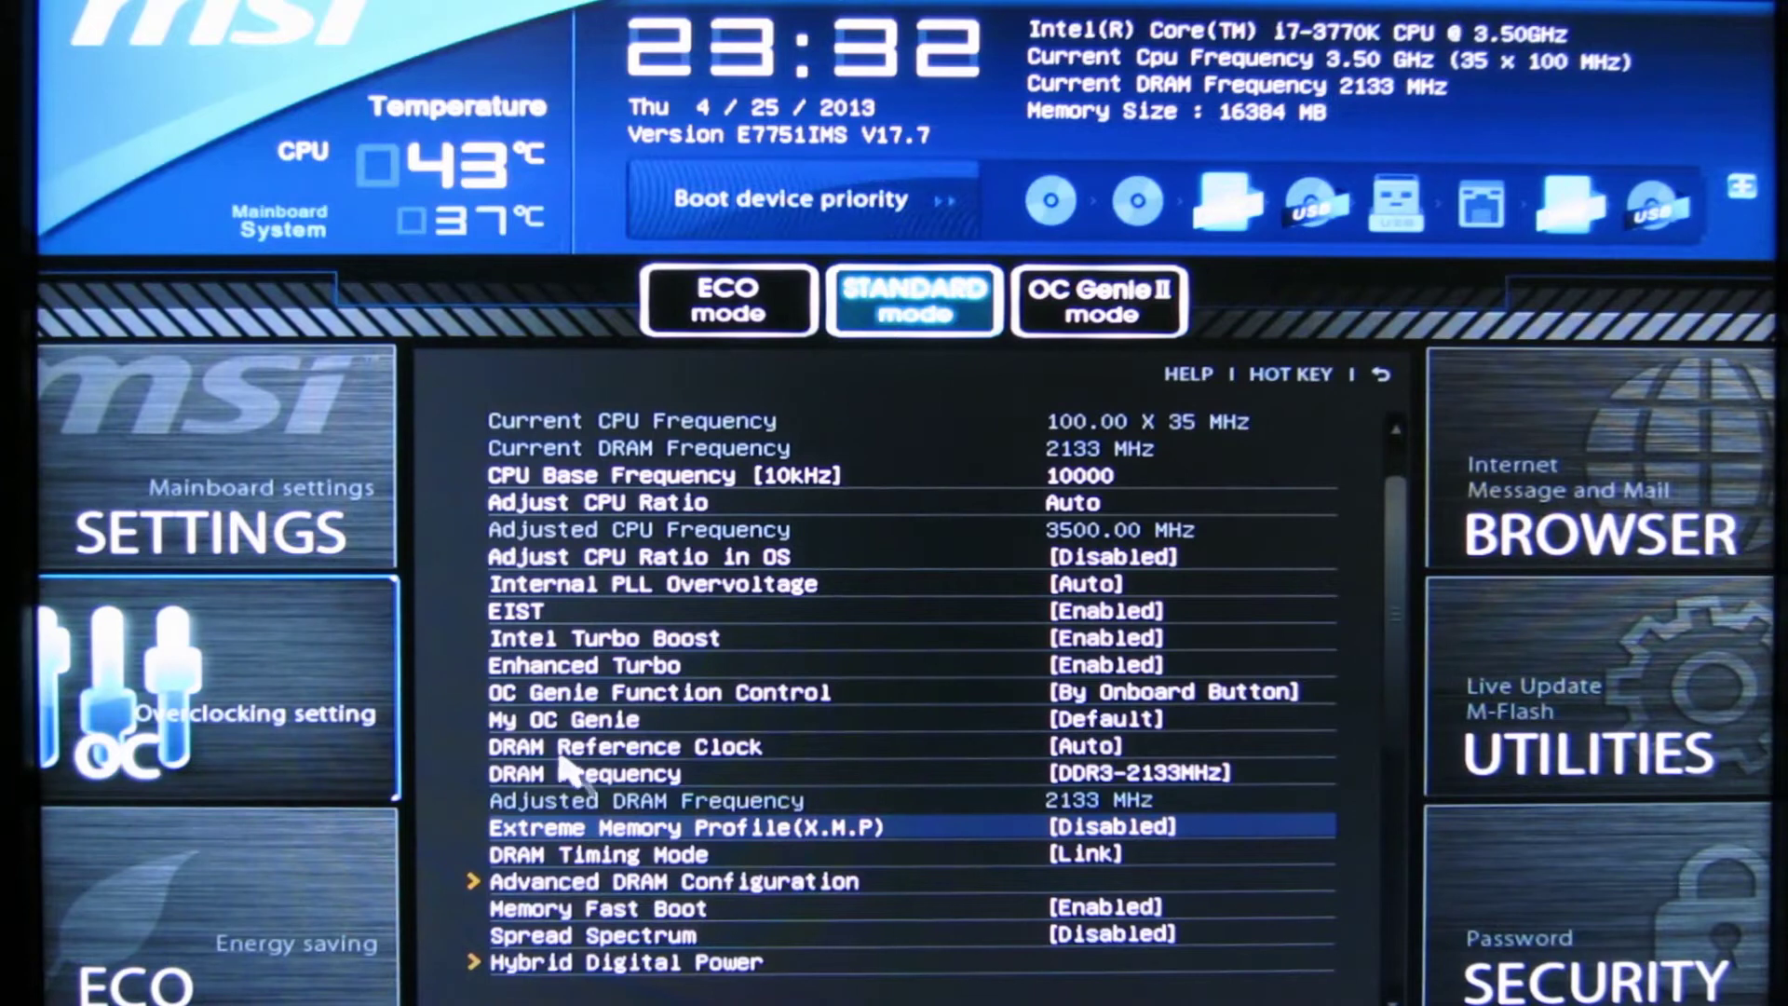
click(763, 826)
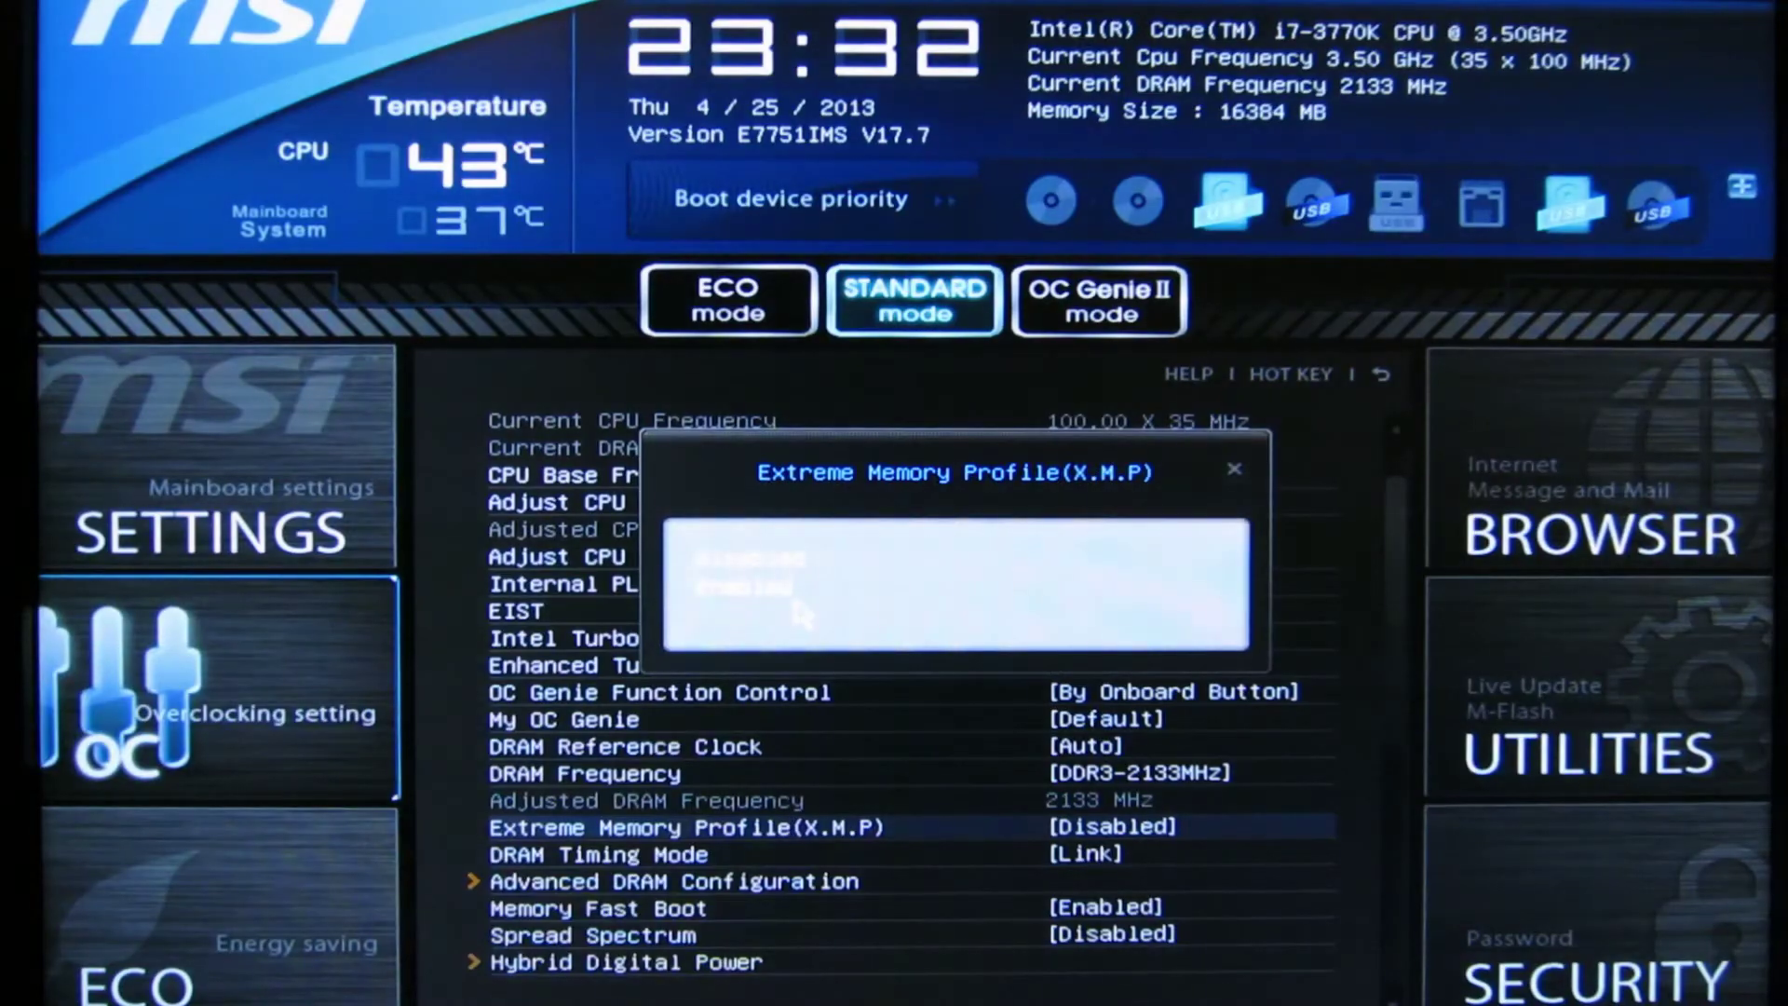
Leave X.M.P Disabled and go past DRAM Timing Mode into Advanced DRAM Configuration.
click(801, 614)
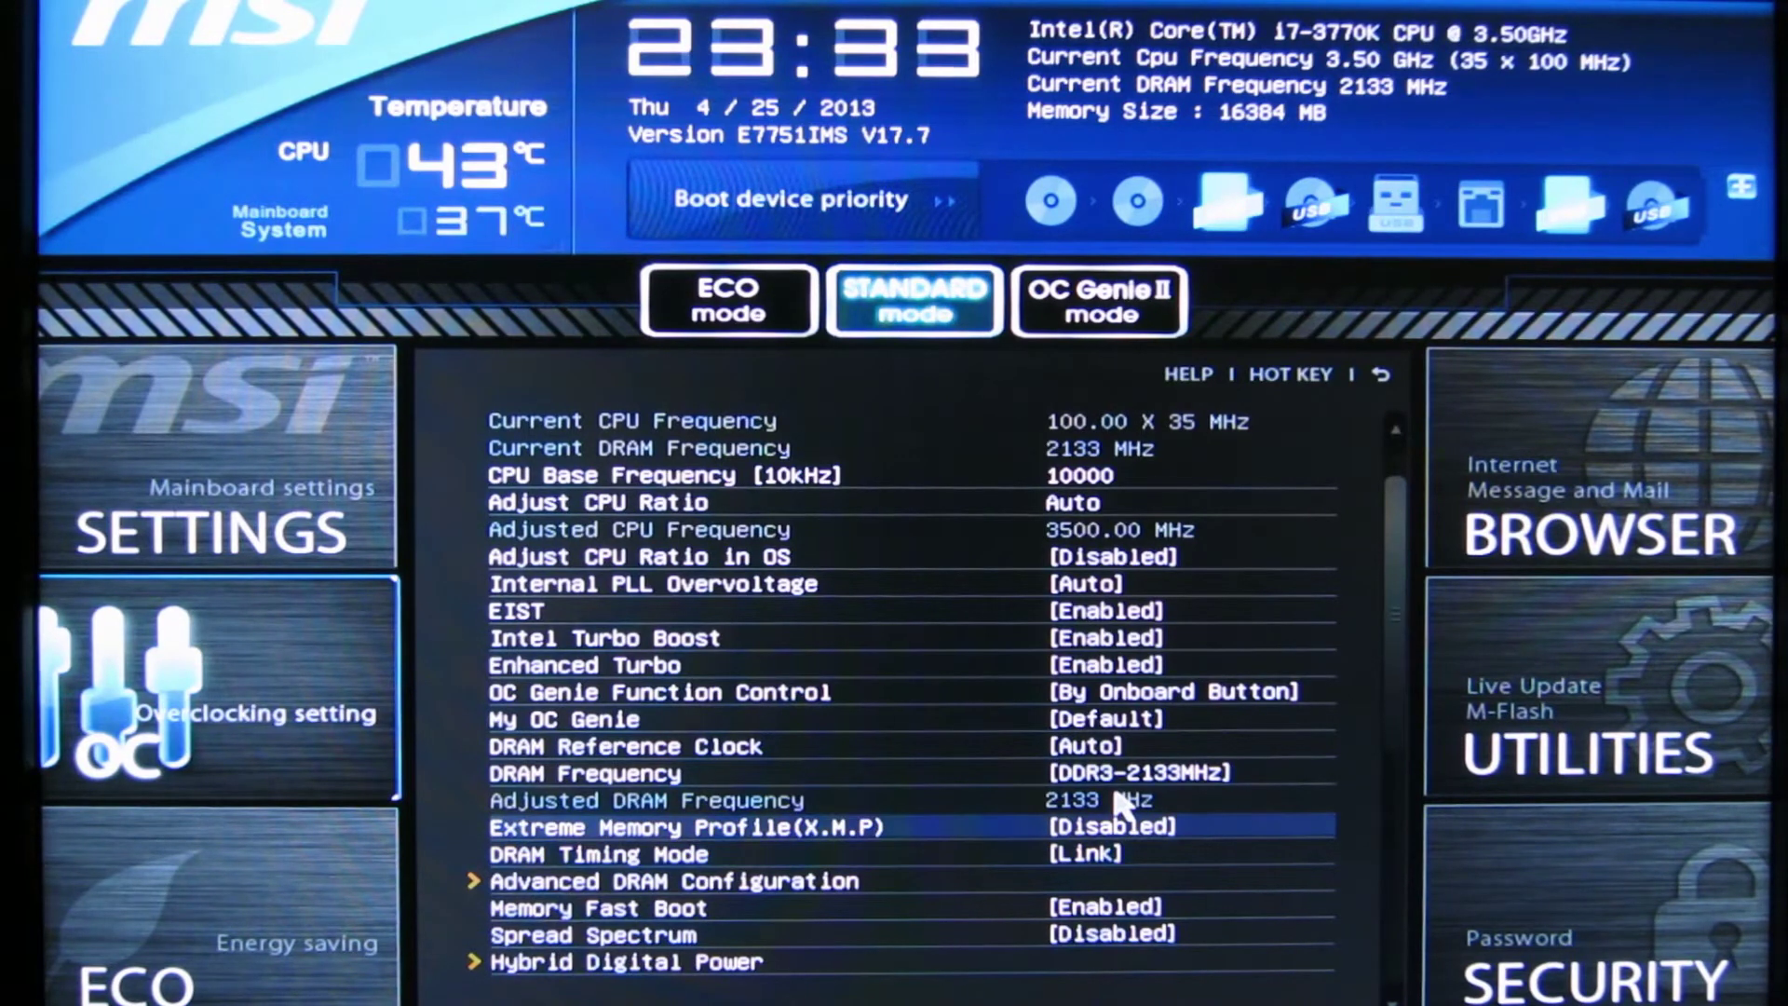
key(Down)
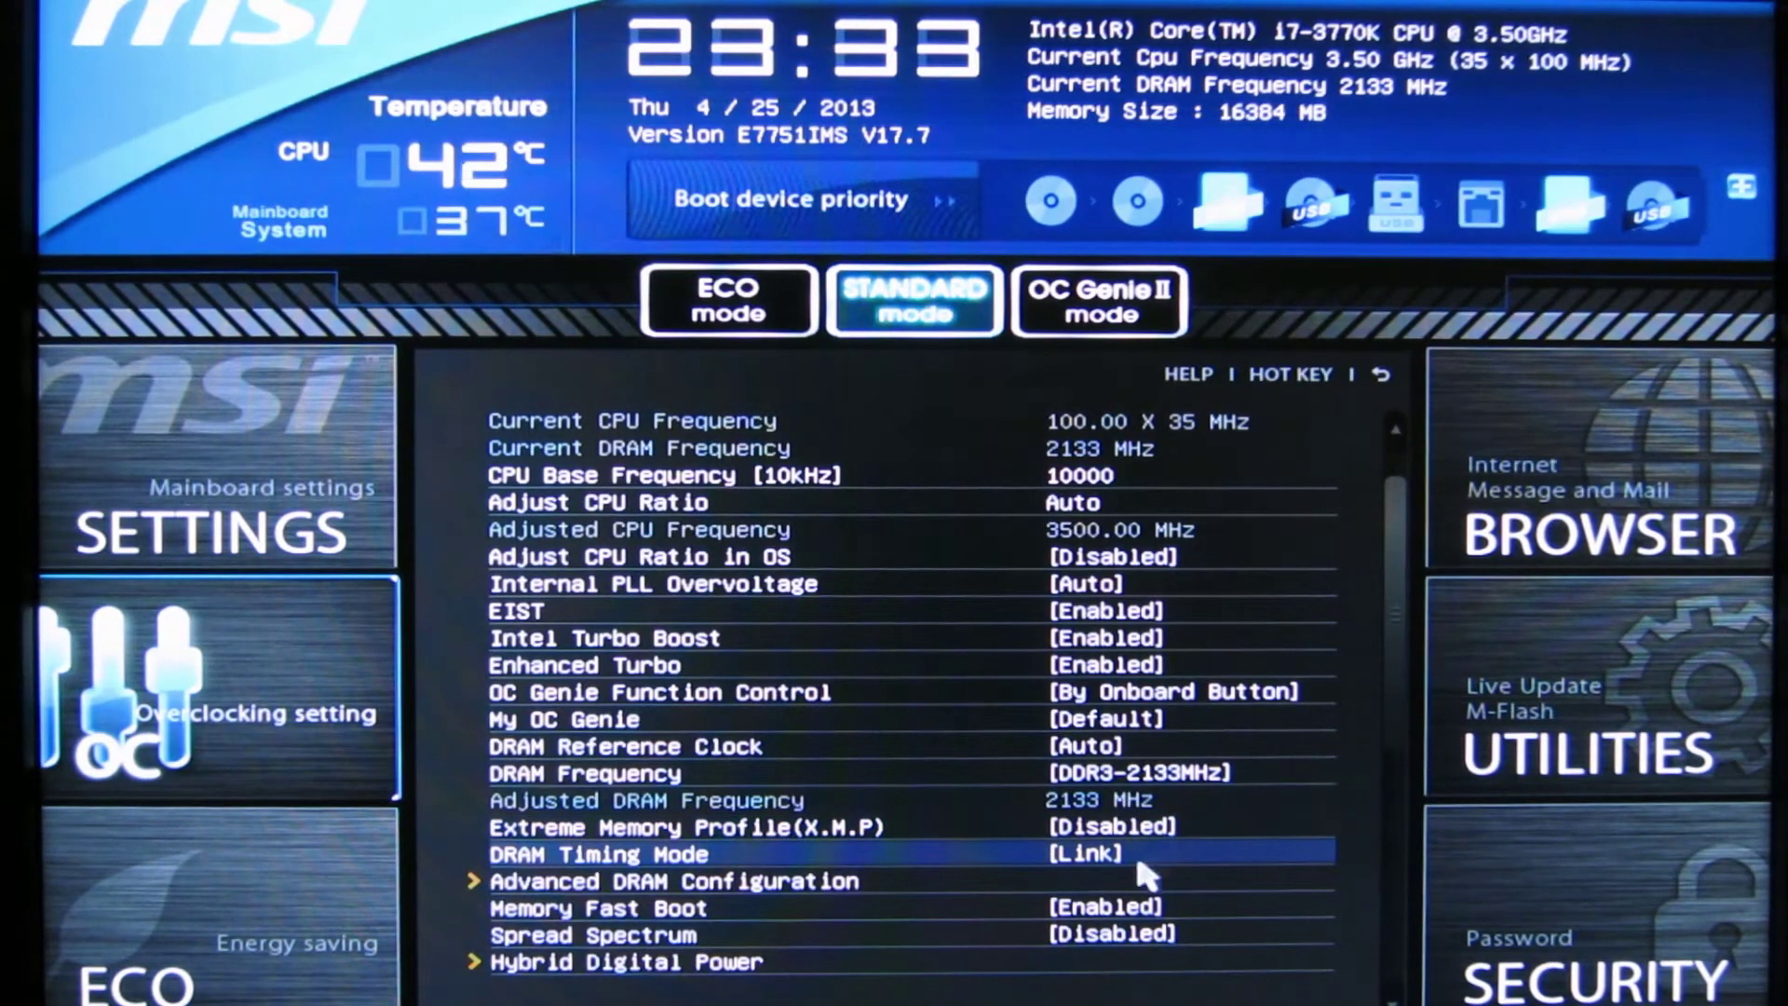
click(563, 884)
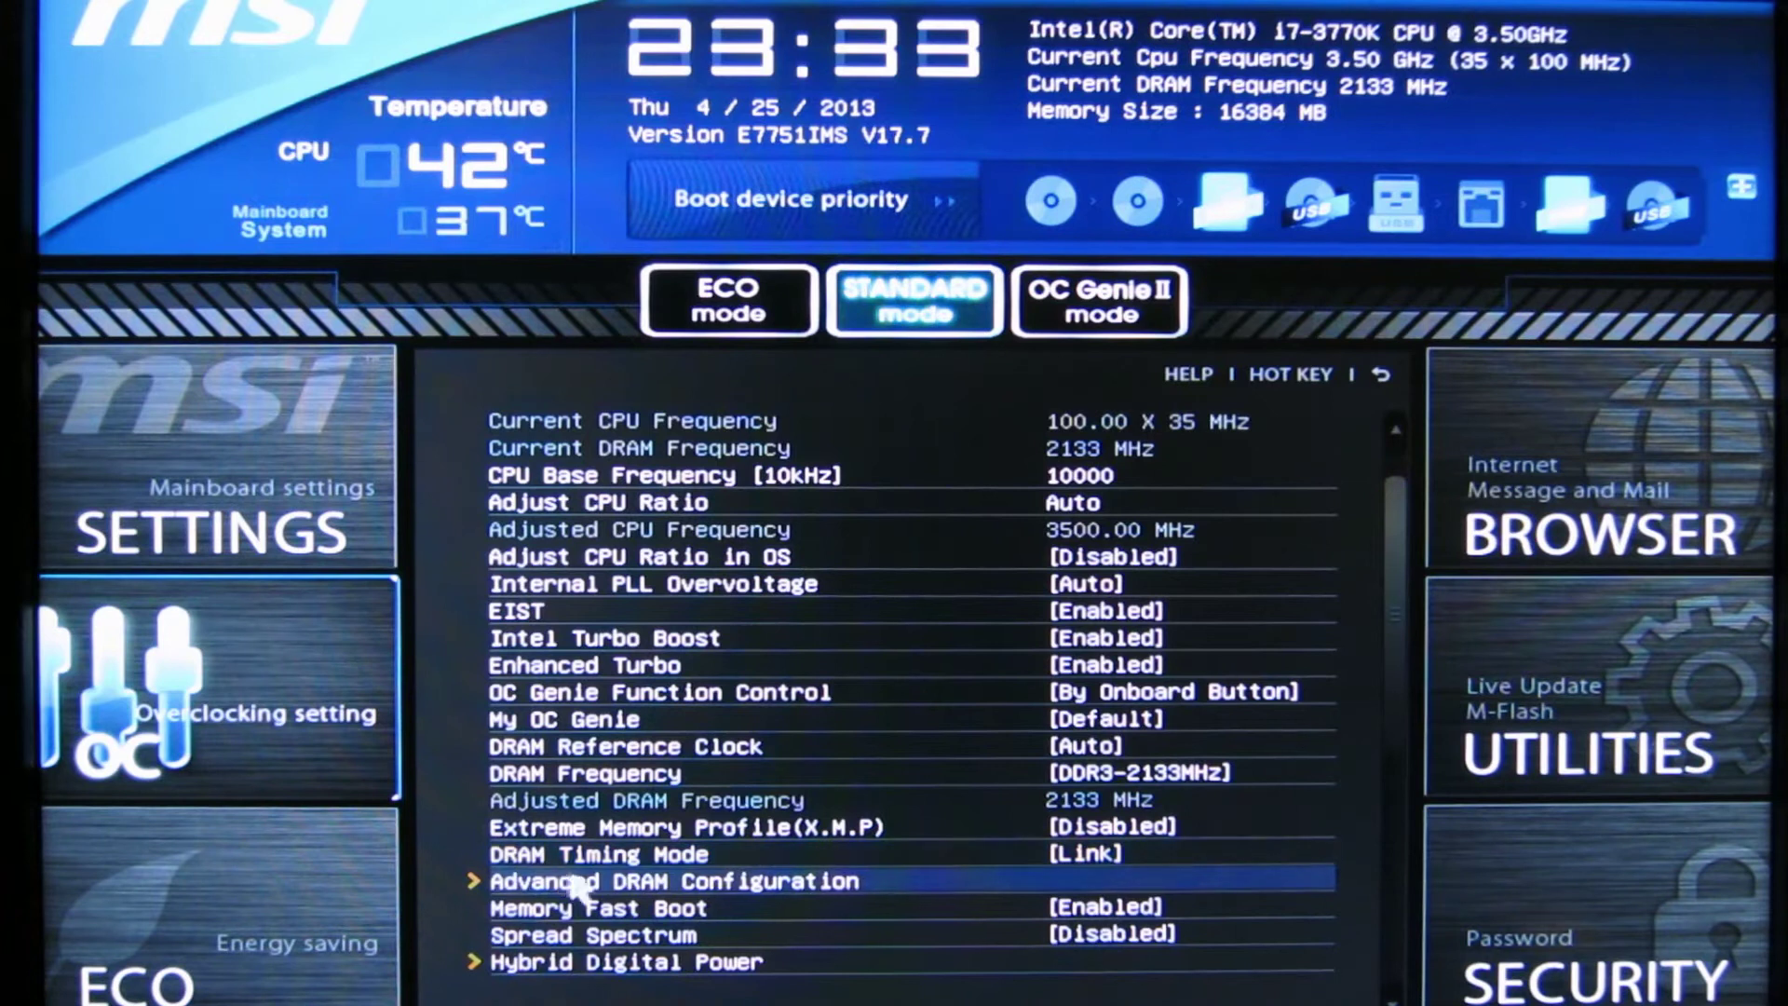
click(571, 881)
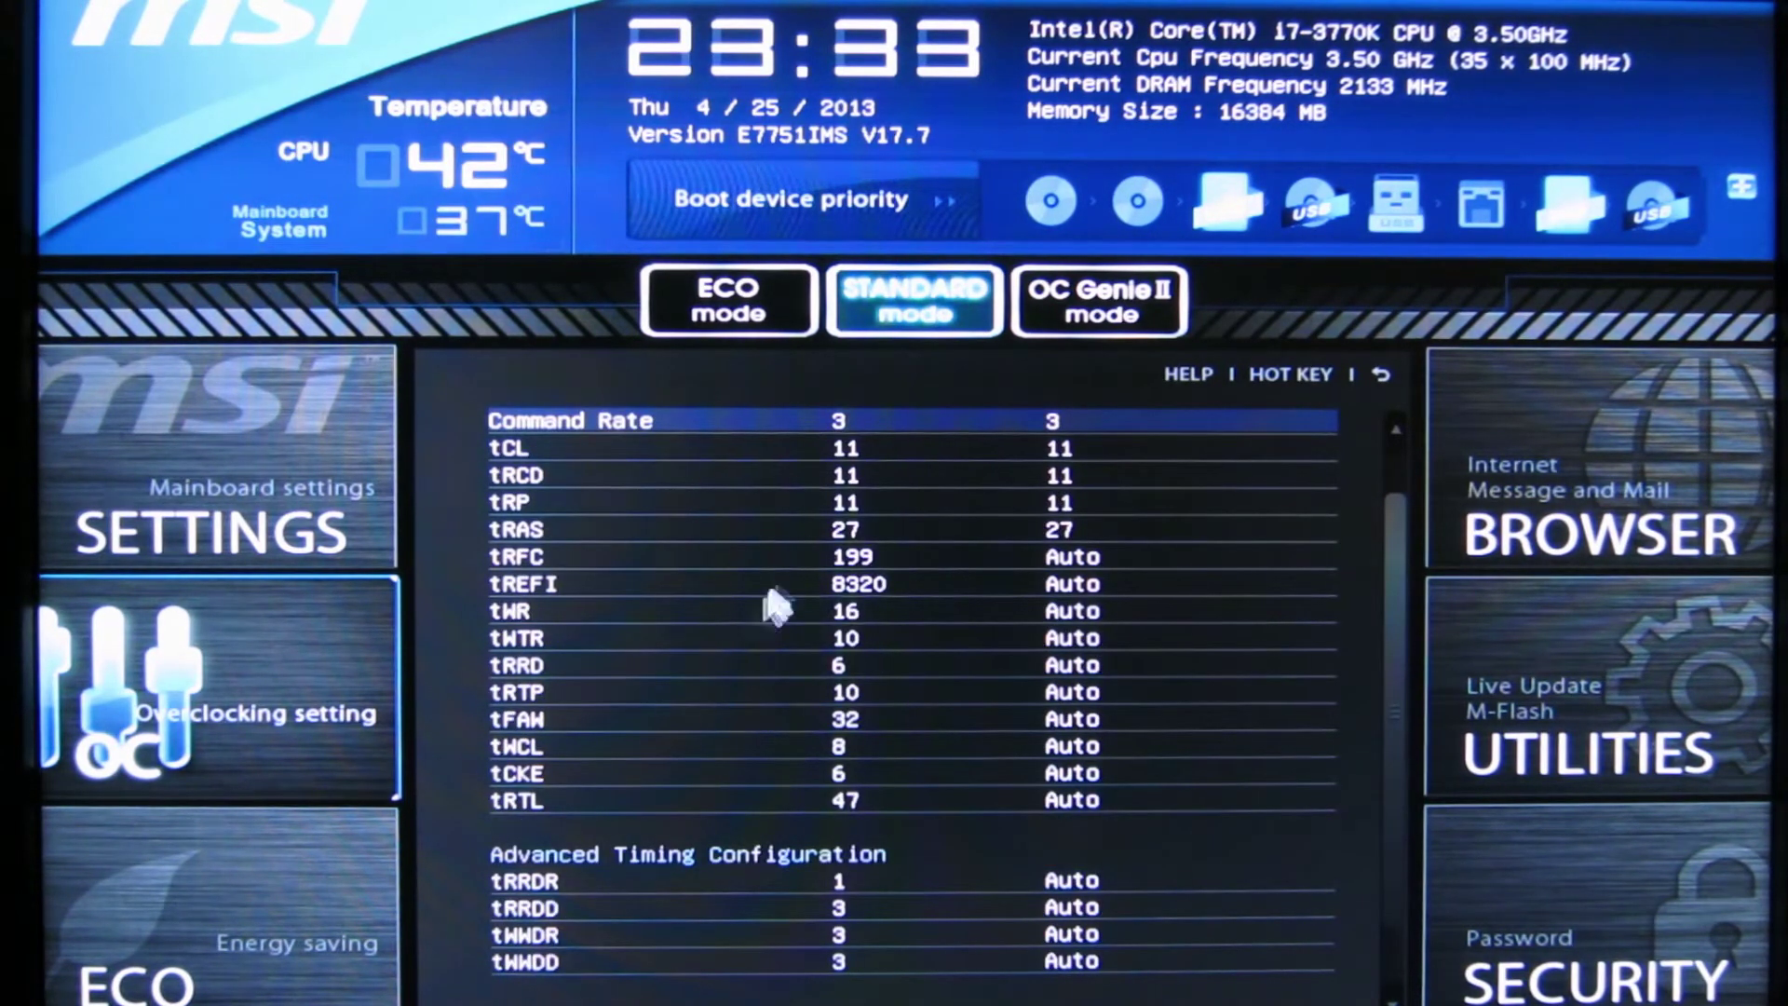
key(Down)
key(Down)
key(Down)
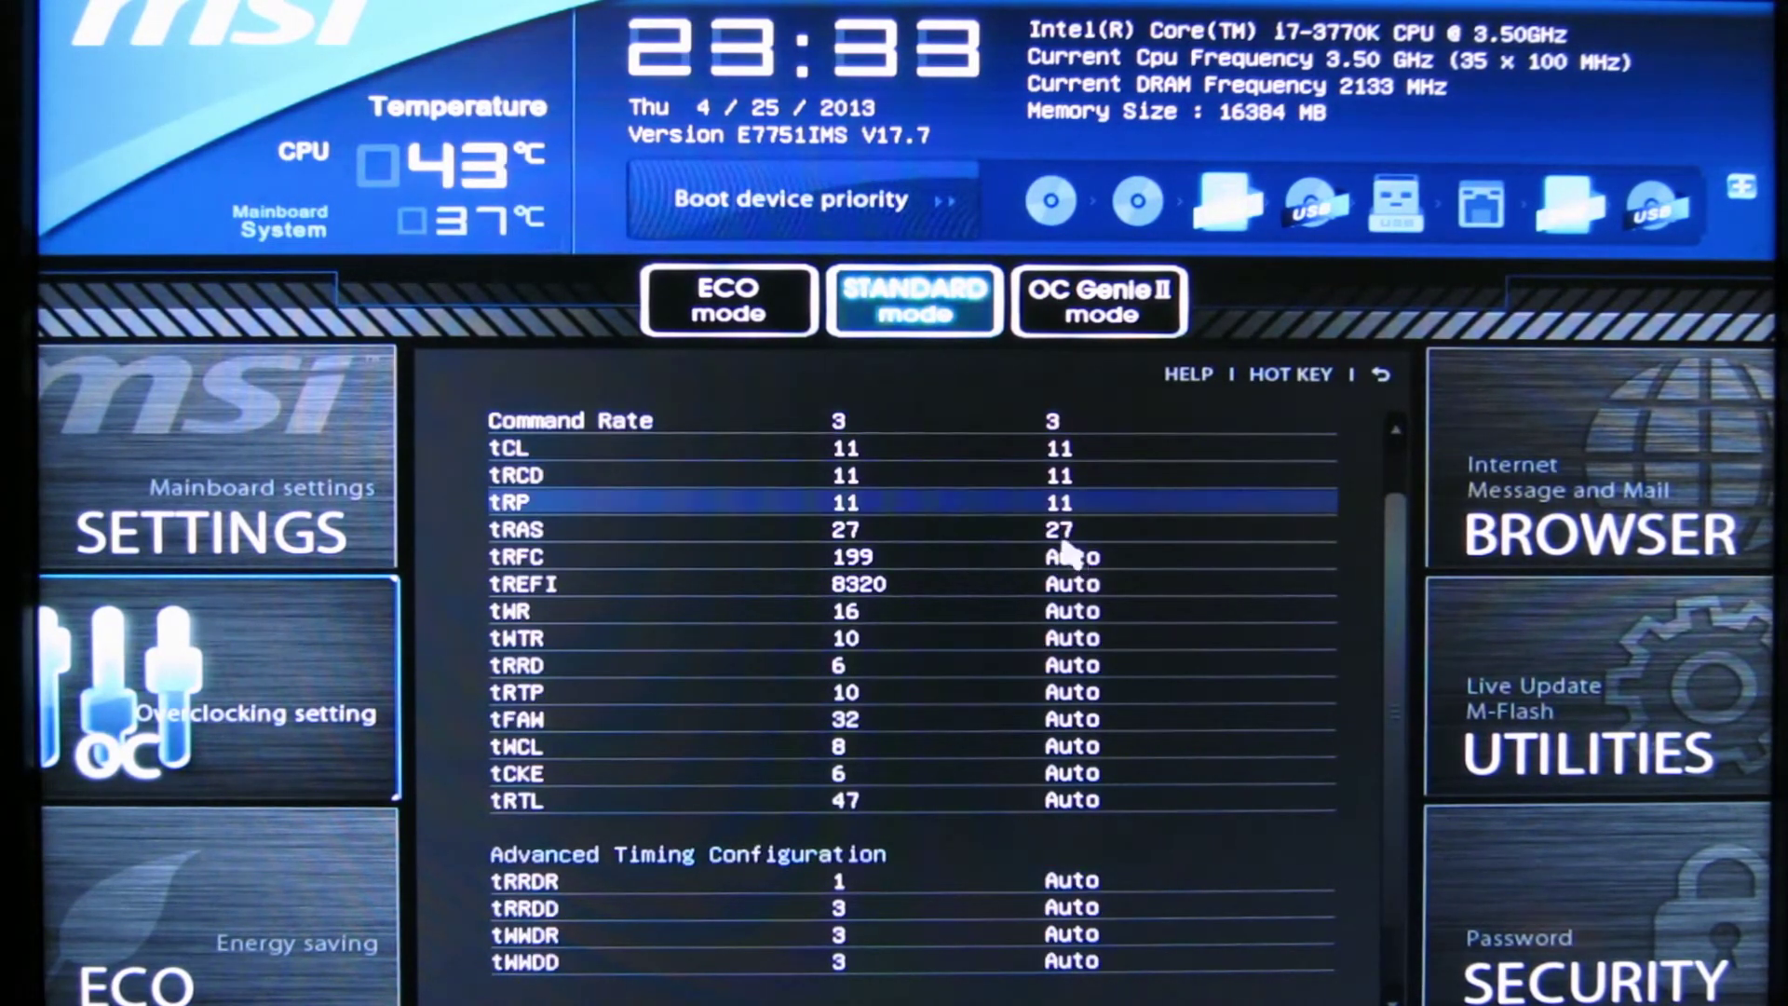
key(Up)
key(Up)
key(Down)
key(Down)
key(Down)
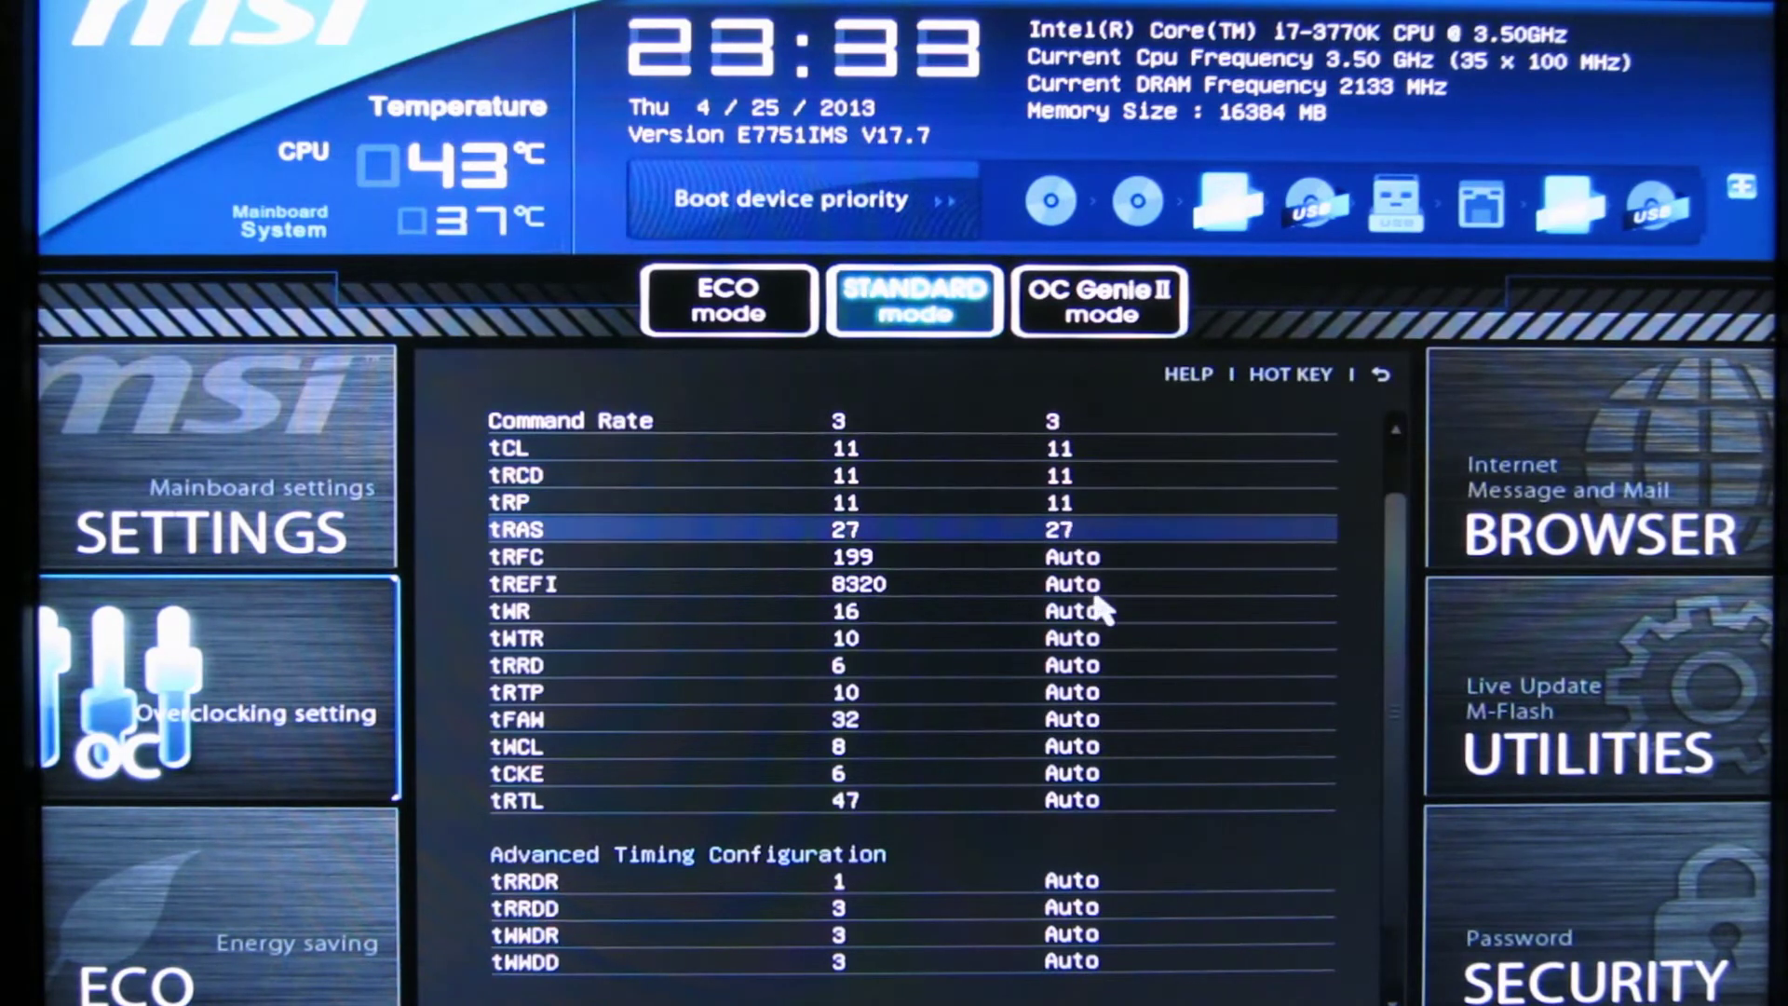
key(Up)
key(Up)
key(Up)
key(Up)
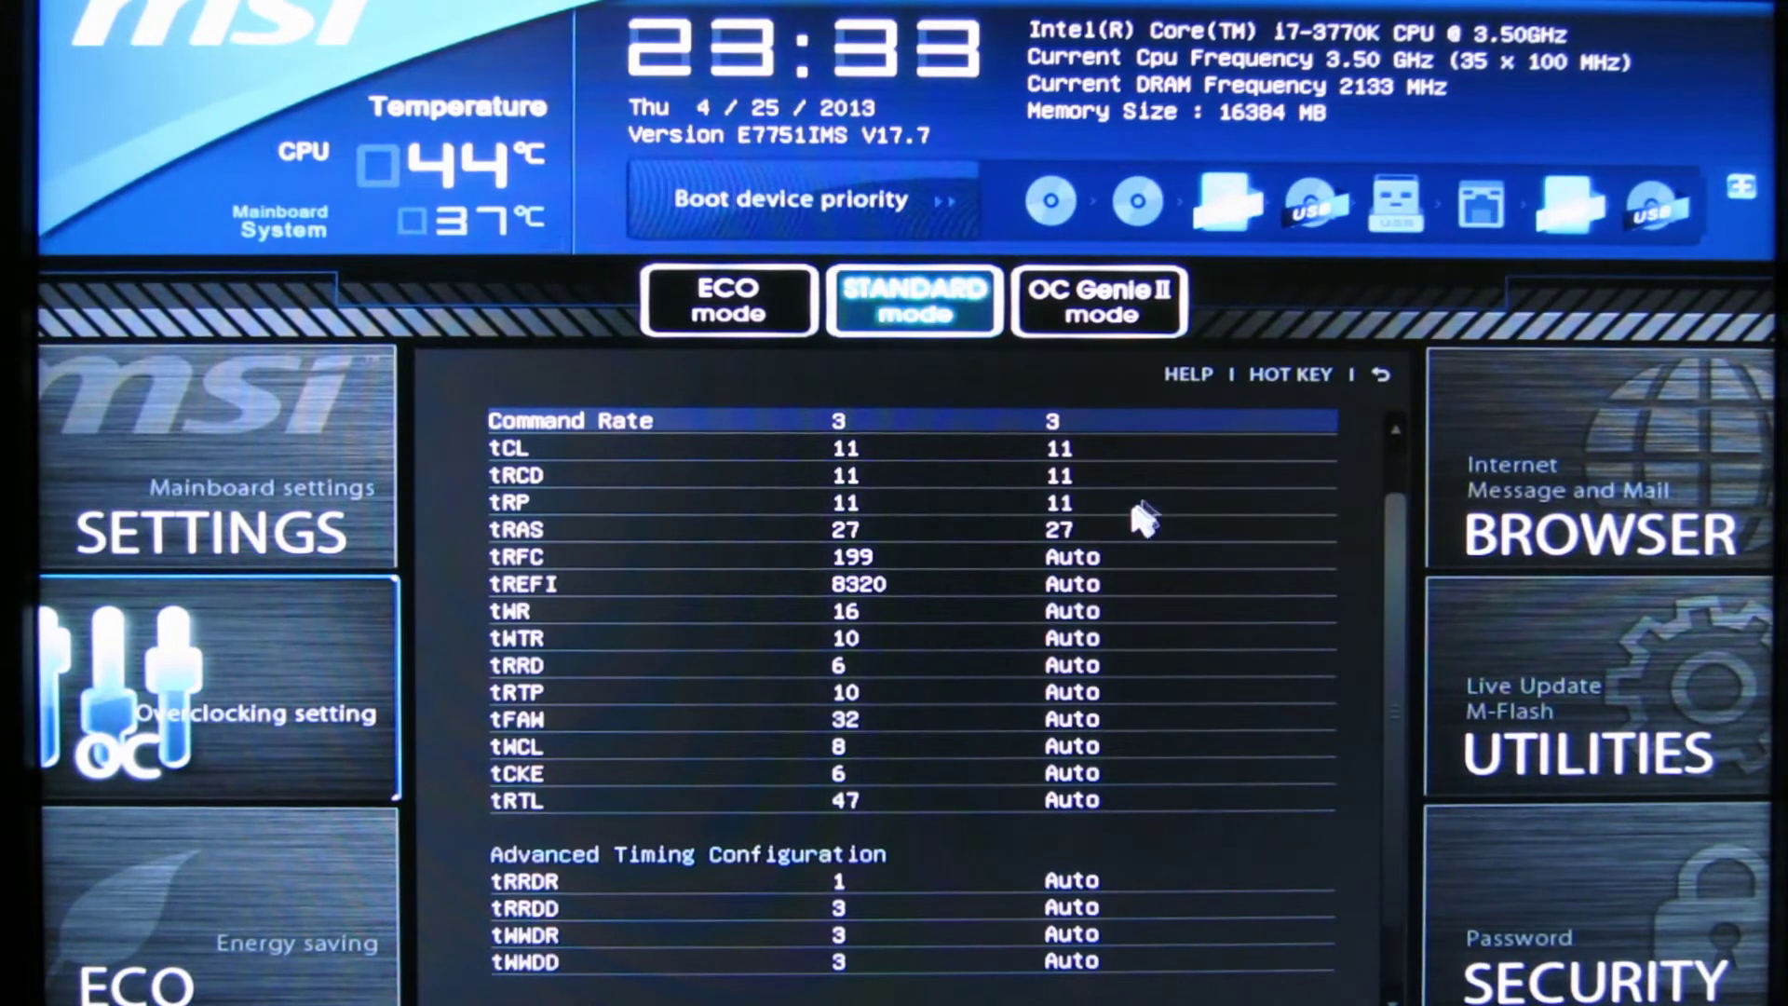
click(1380, 374)
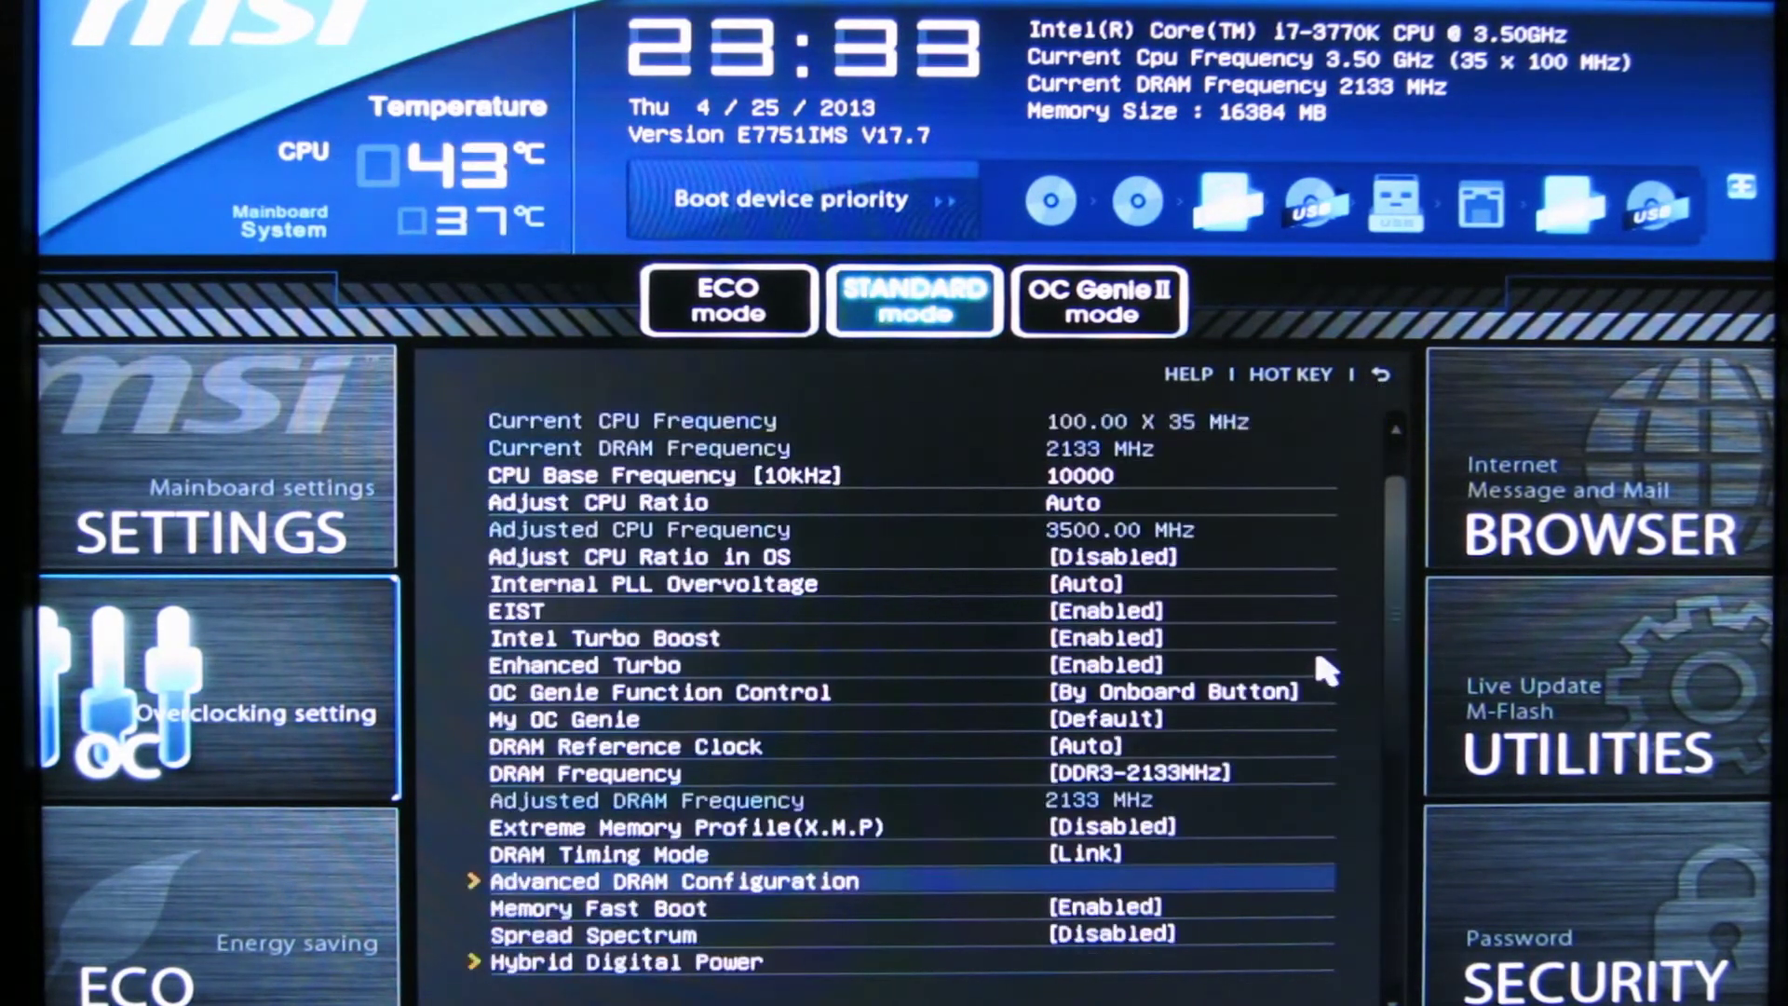
key(Up)
key(Up)
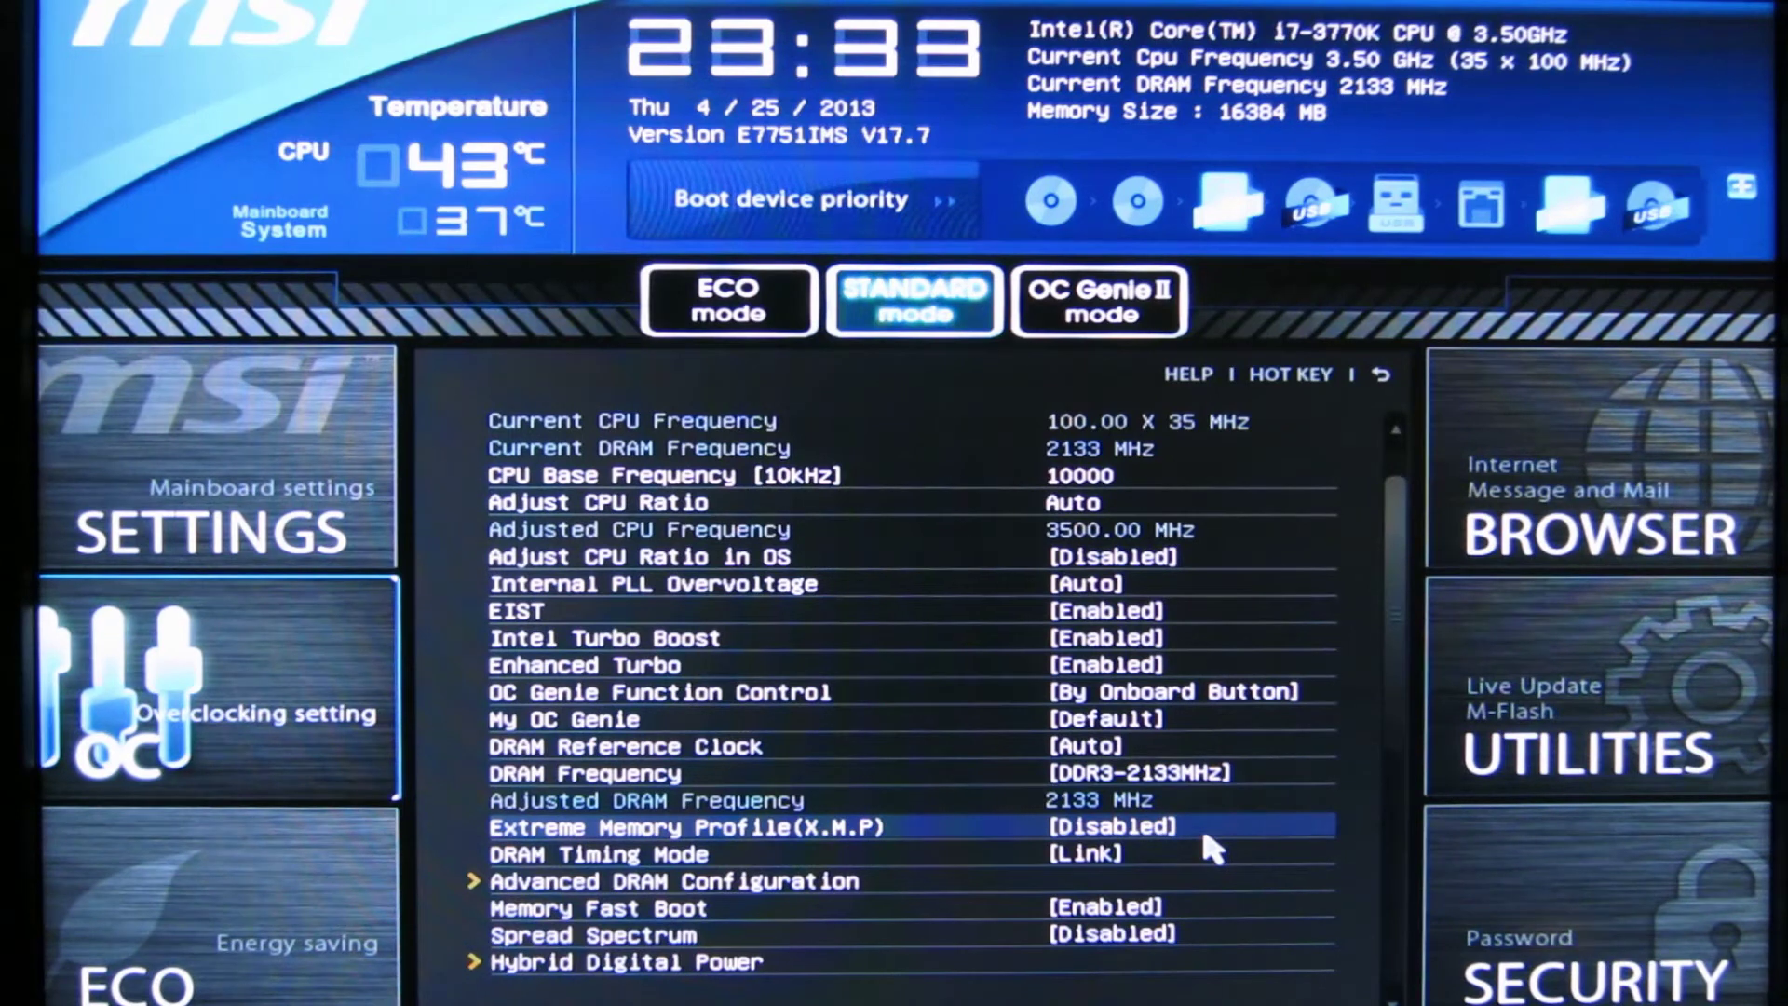
key(Down)
key(Down)
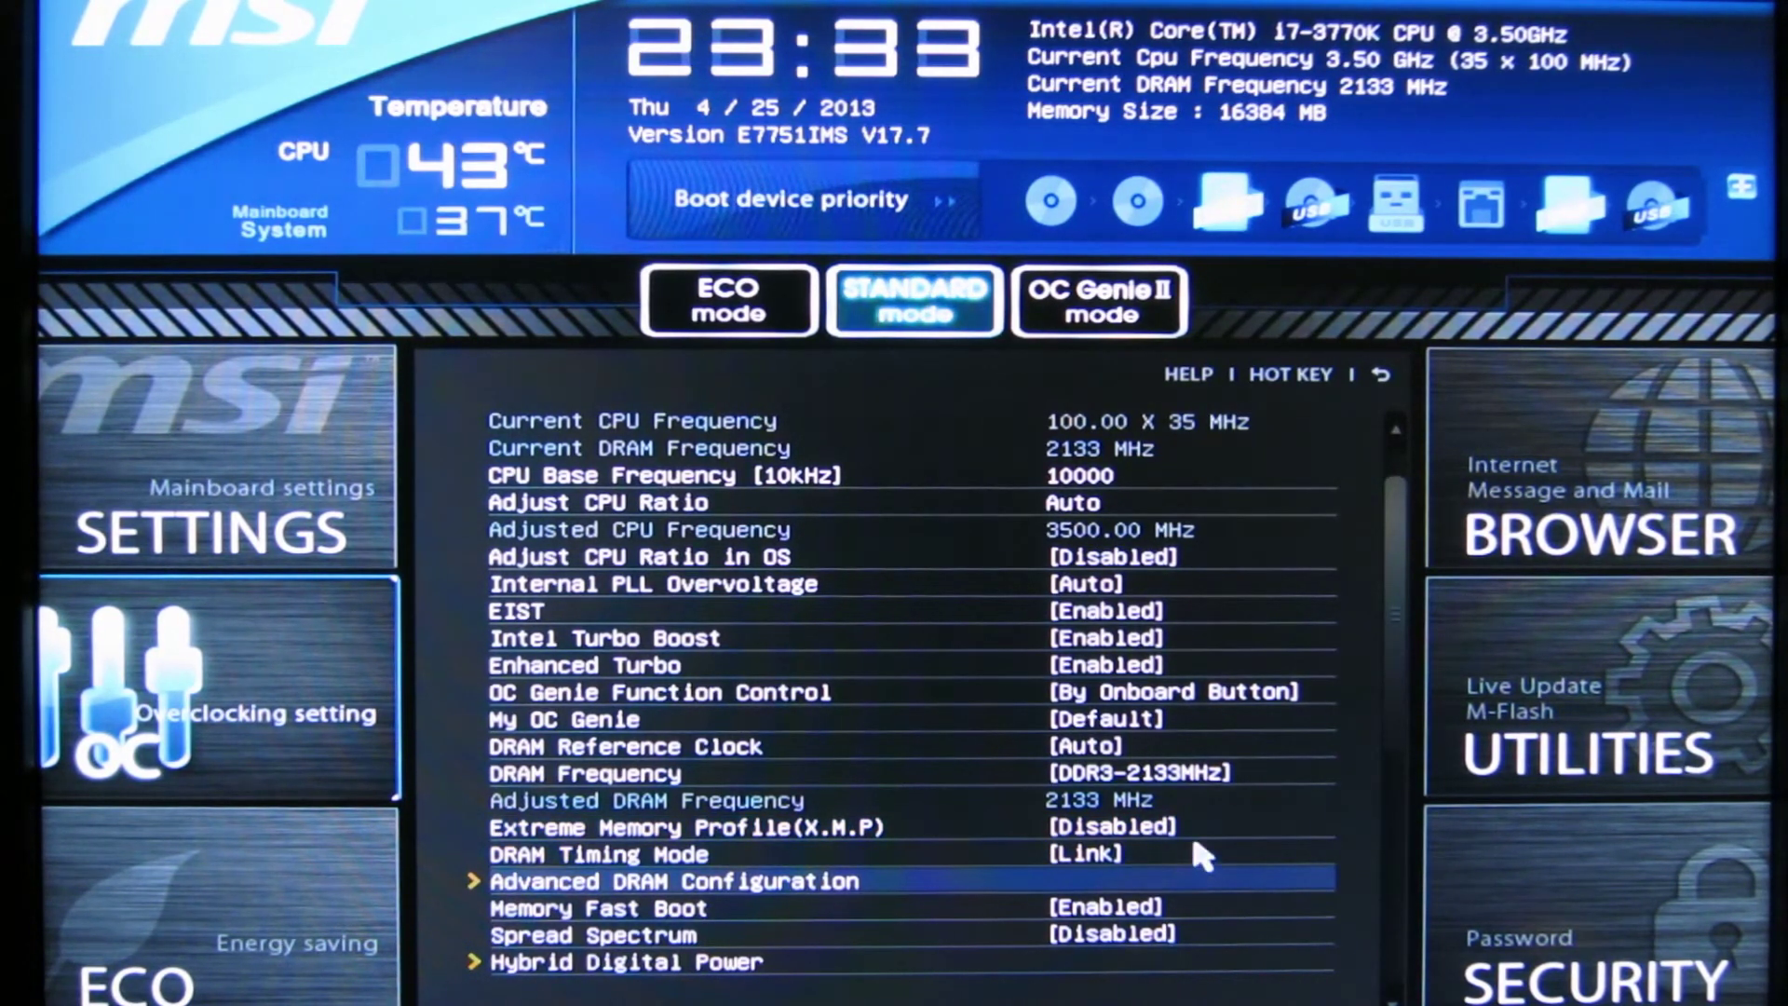
key(Down)
key(Down)
key(Down)
key(Down)
key(Down)
key(Down)
key(Down)
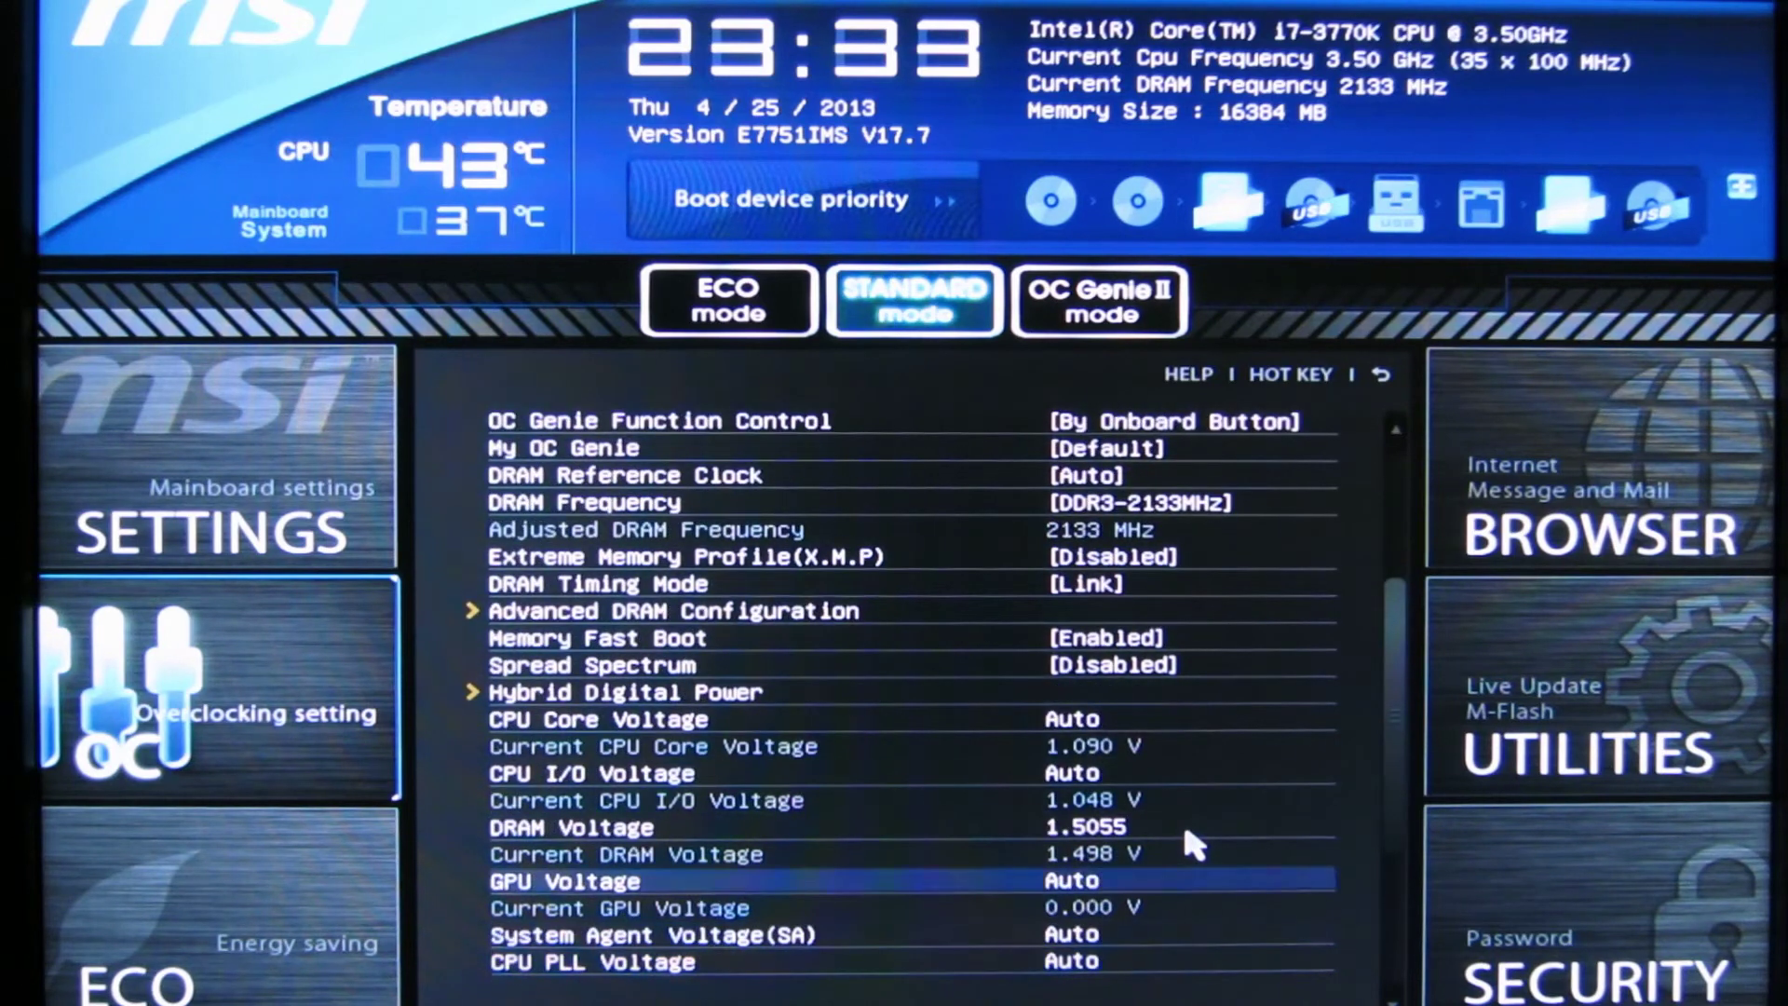
Discard a mistaken DRAM Voltage entry of 1.5, then re-enter DRAM Voltage as 1.5055.
key(Up)
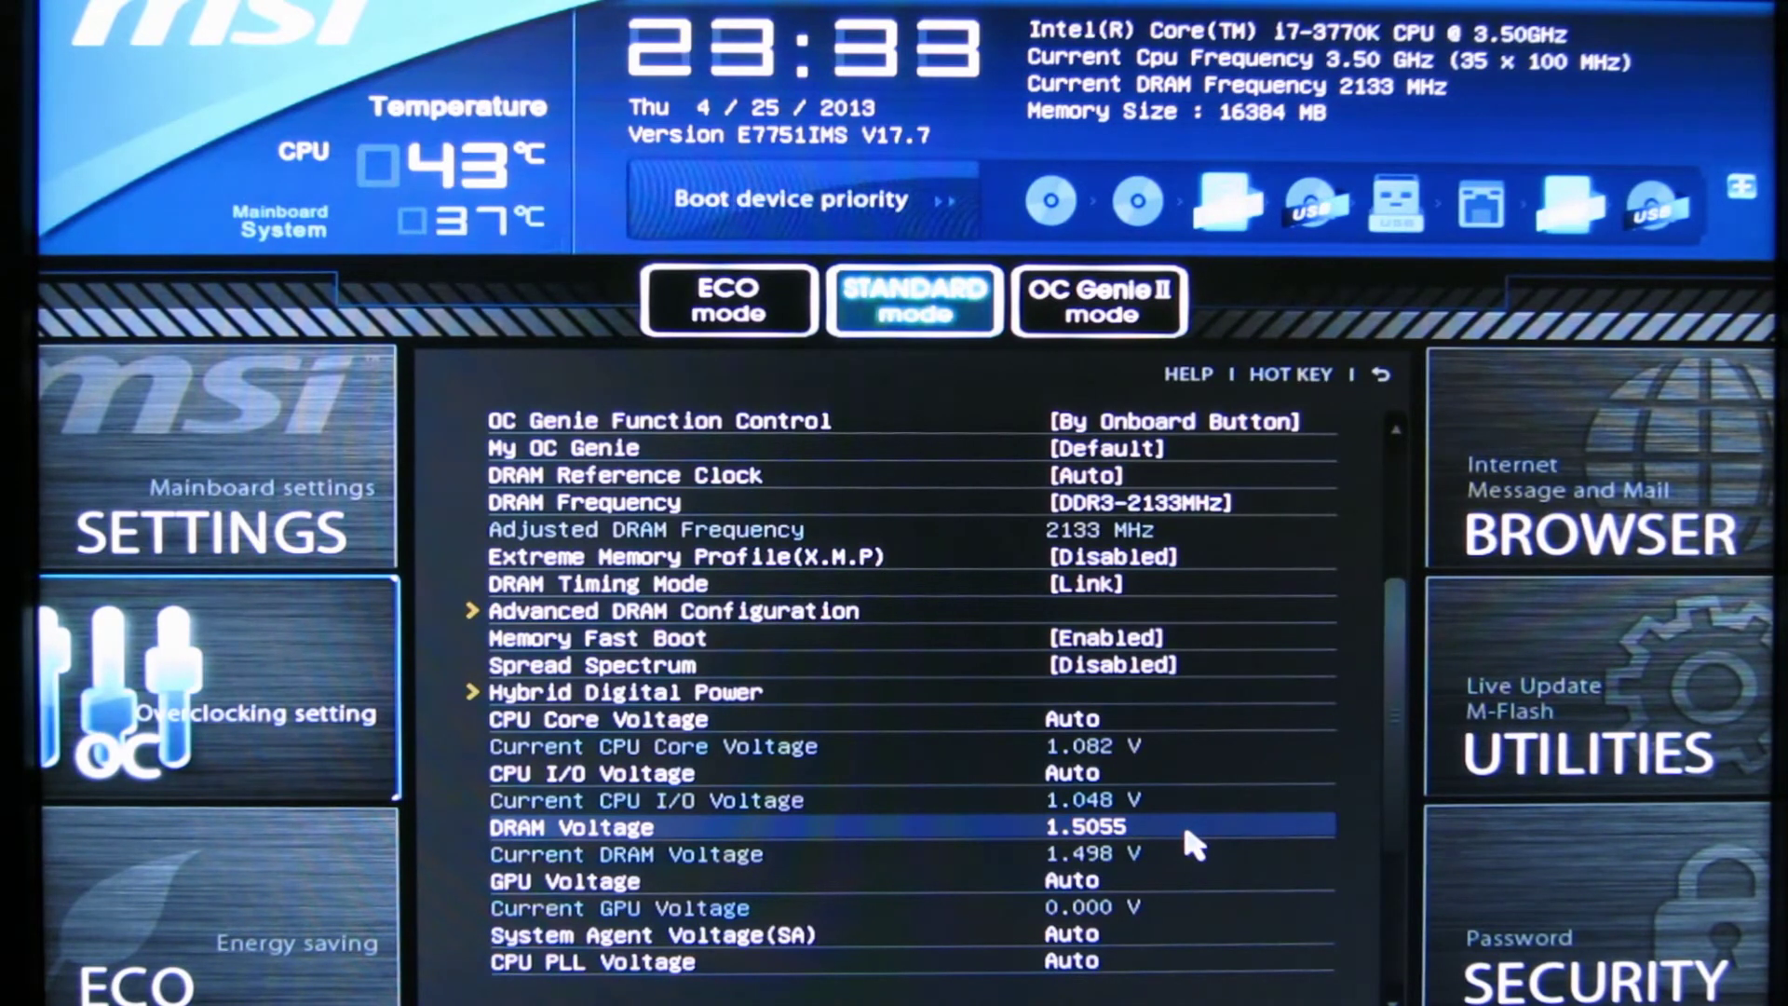
text(1.5)
key(Escape)
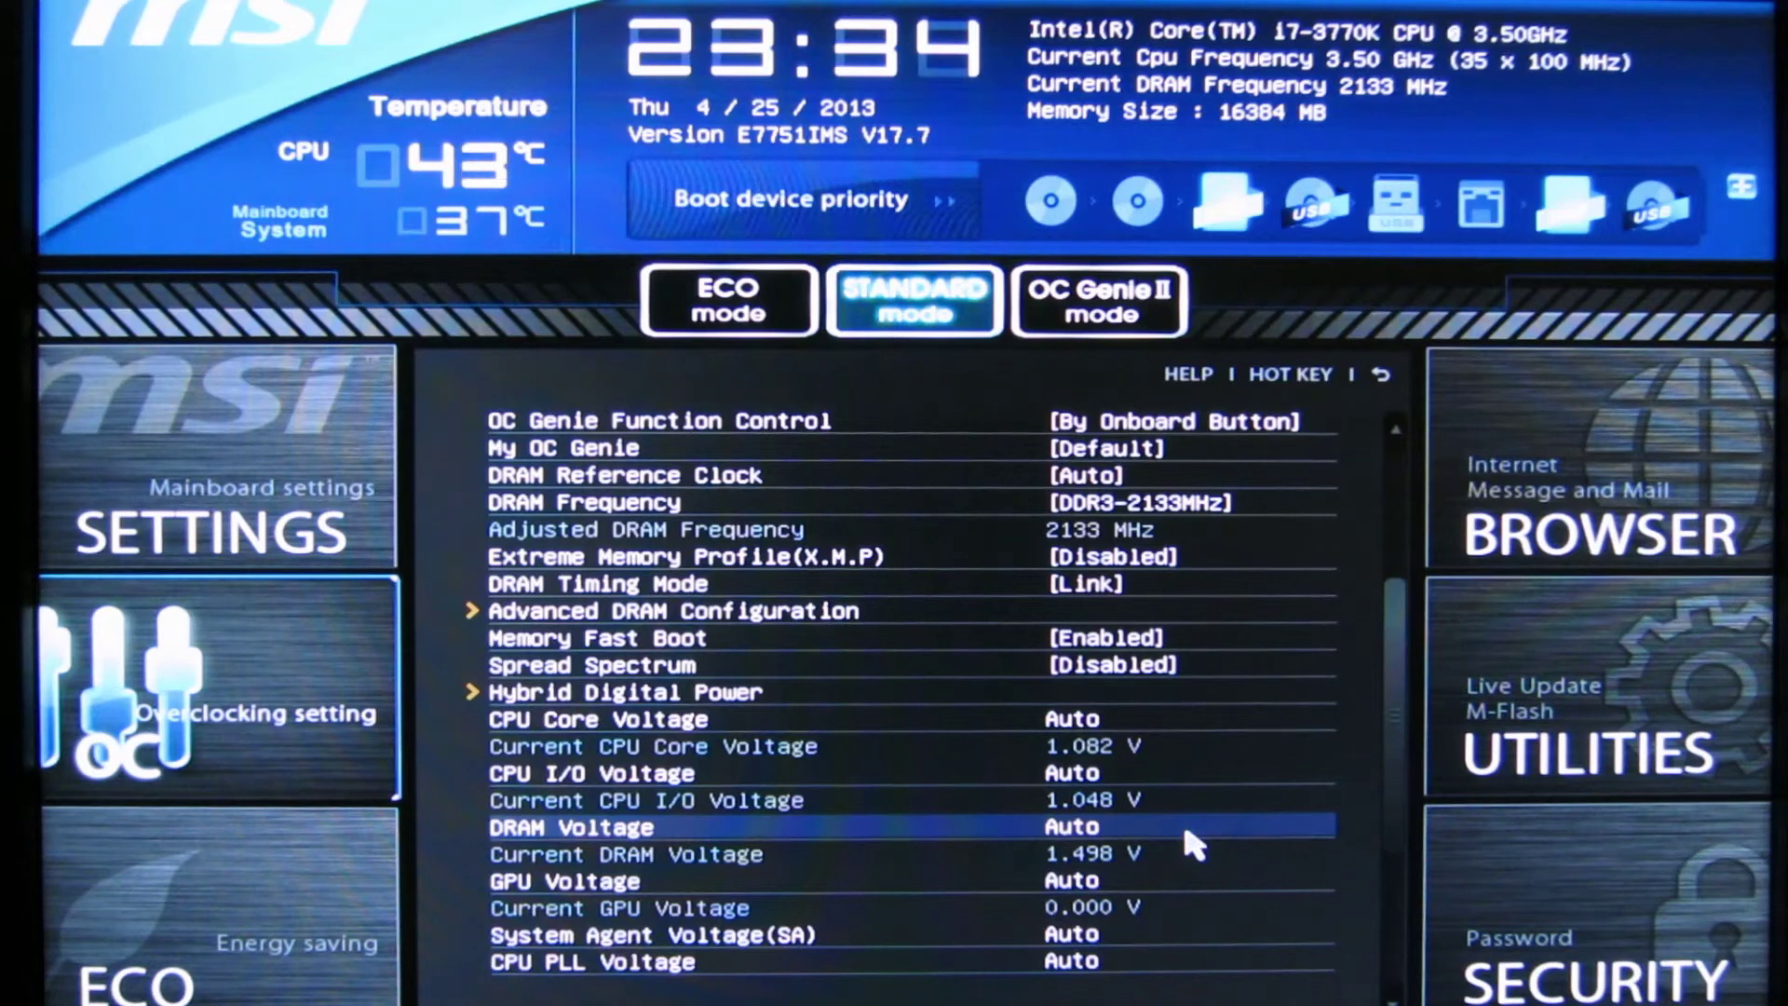
text(1.)
text(51)
text(055)
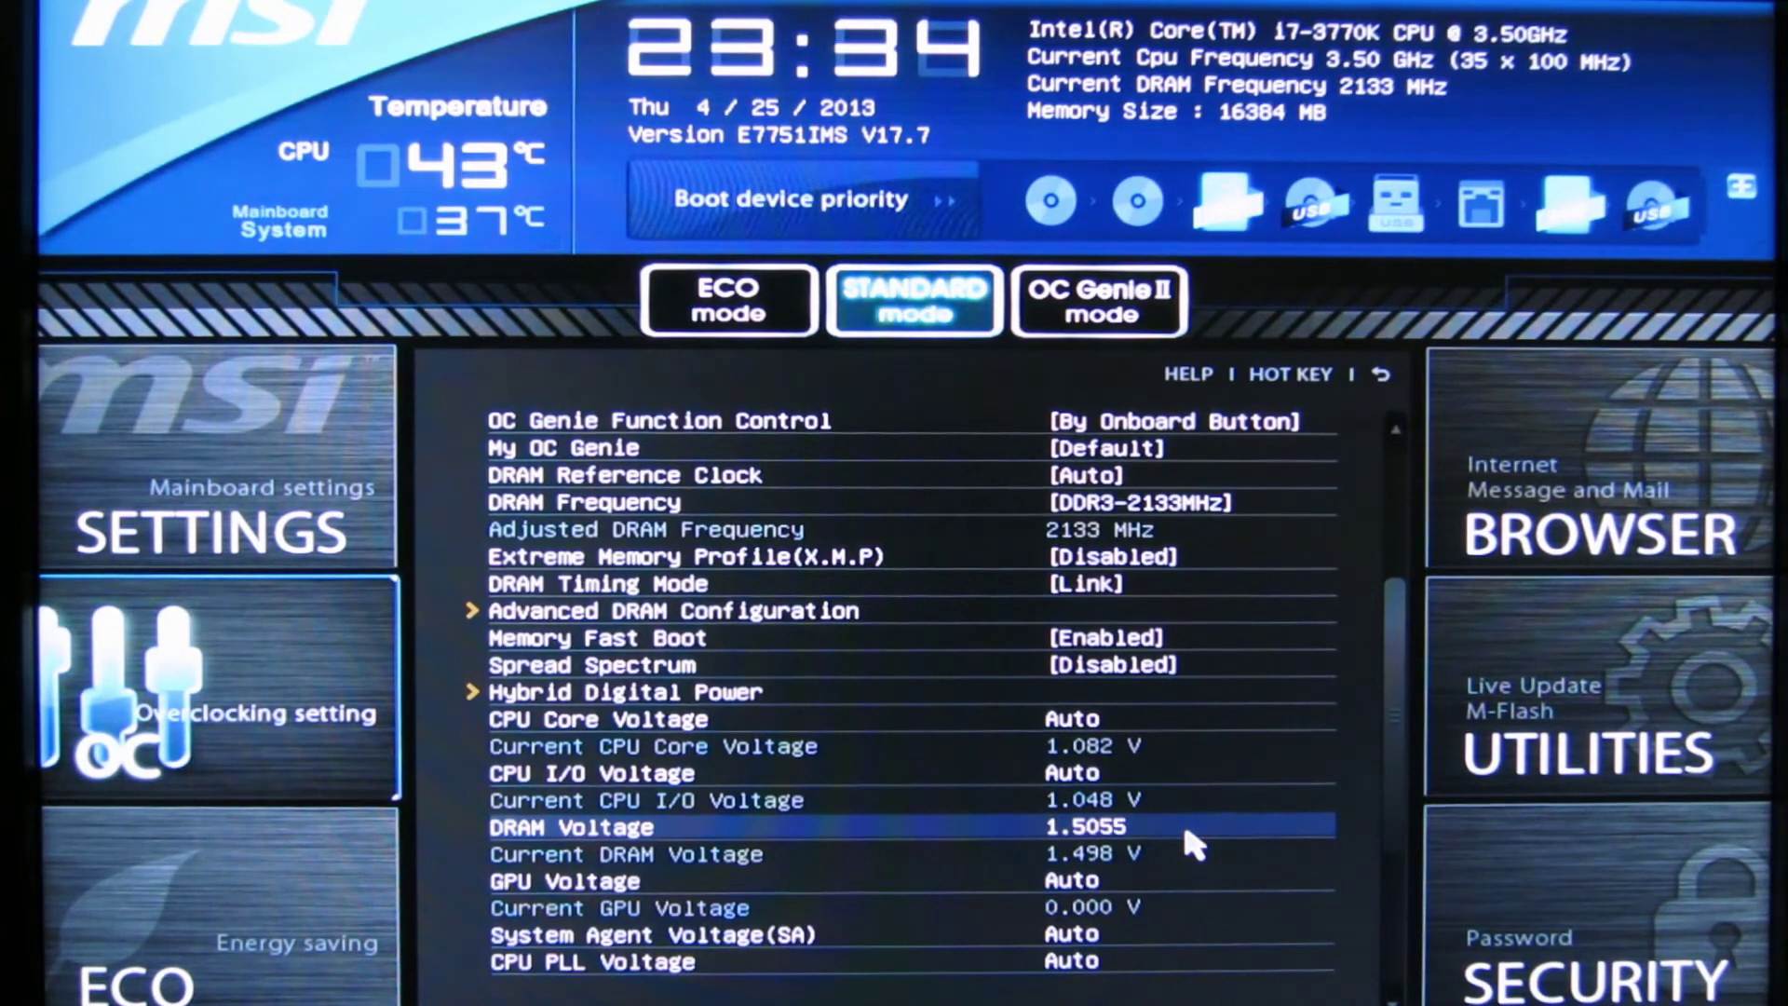